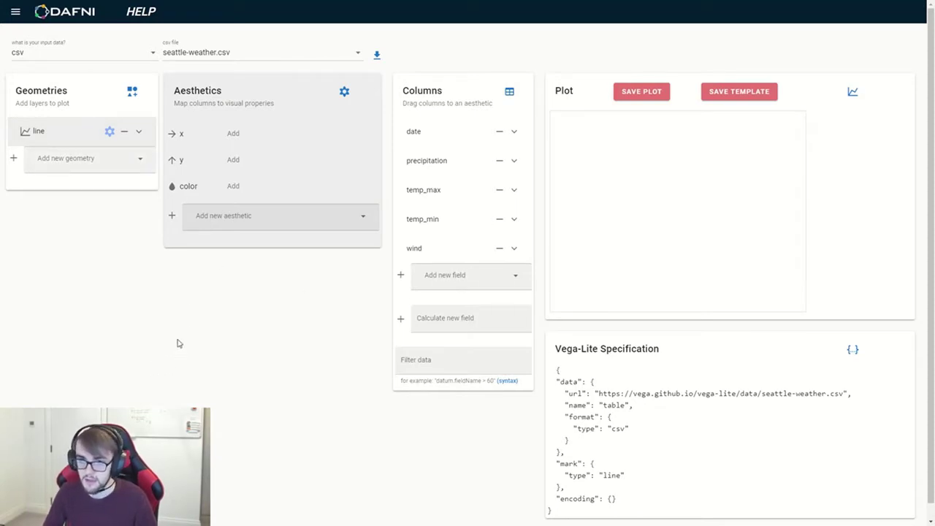
Step: Review the available input data types and csv files, keeping csv with seattle-weather.csv selected
click(117, 55)
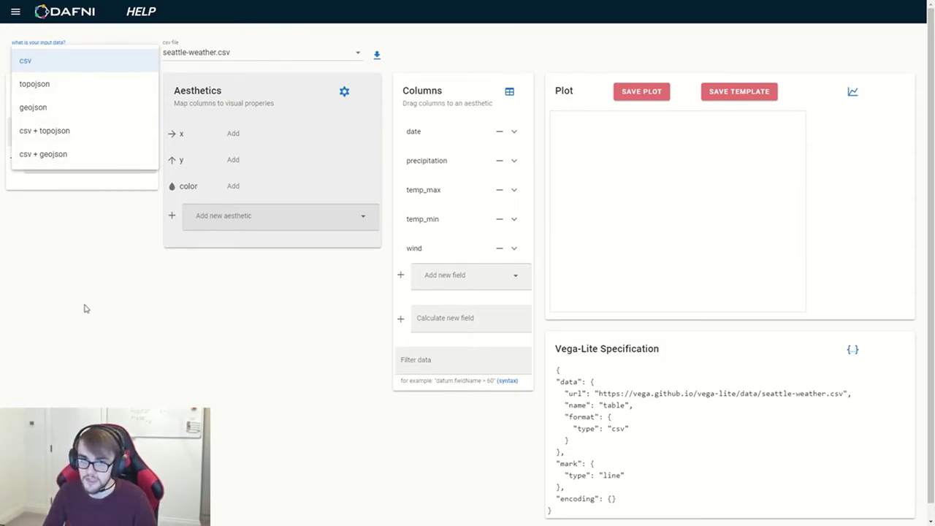
click(101, 315)
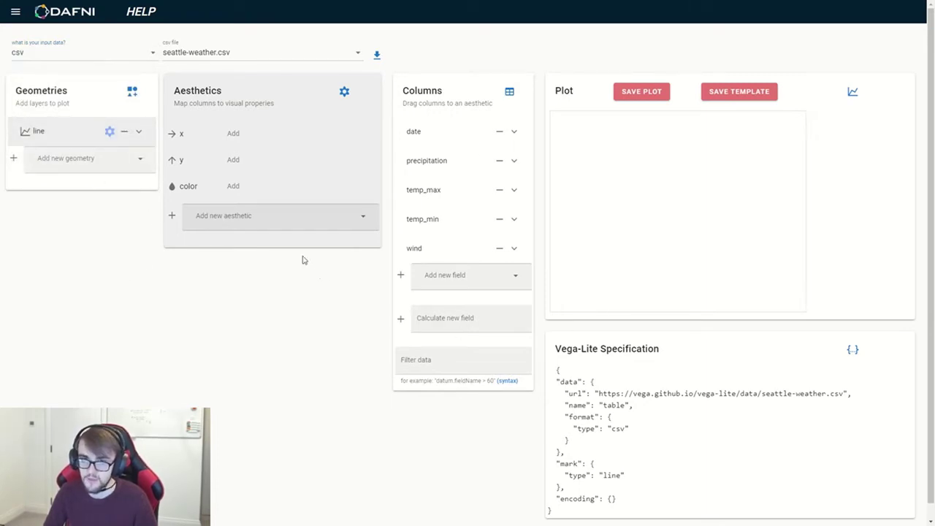
click(223, 58)
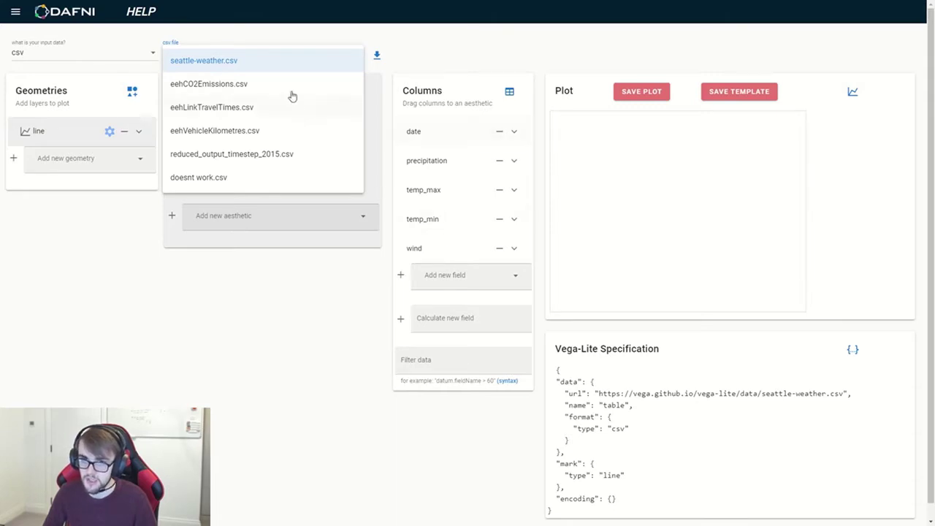
click(225, 63)
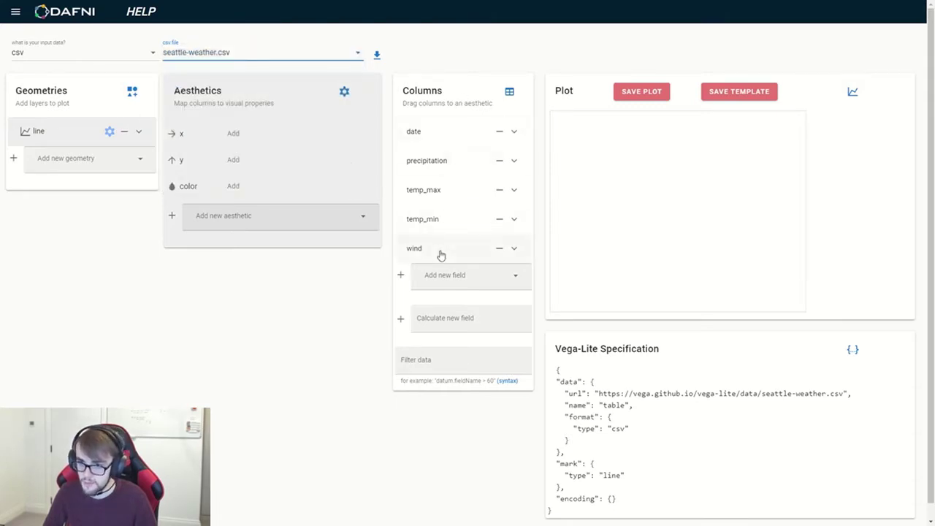
Step: Switch the csv file to eehCO2Emissions.csv and back to seattle-weather.csv to compare their columns
click(262, 59)
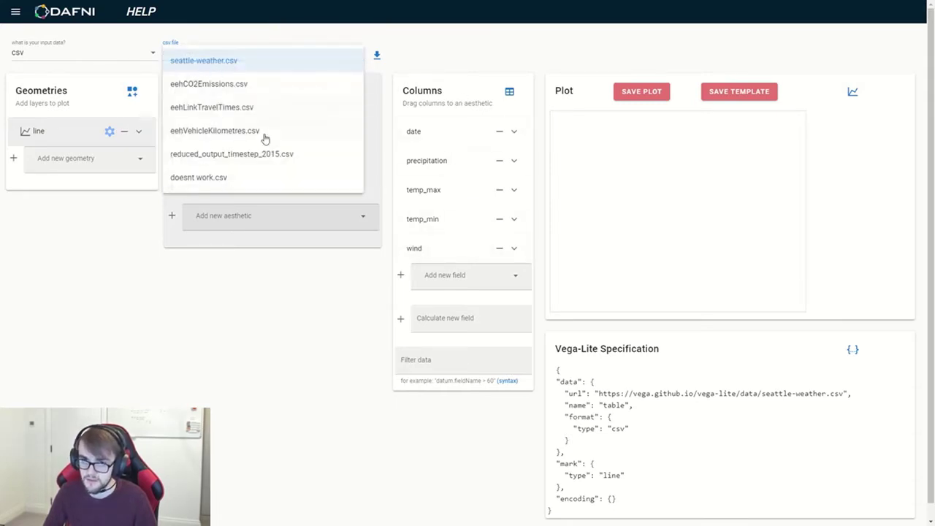
click(227, 86)
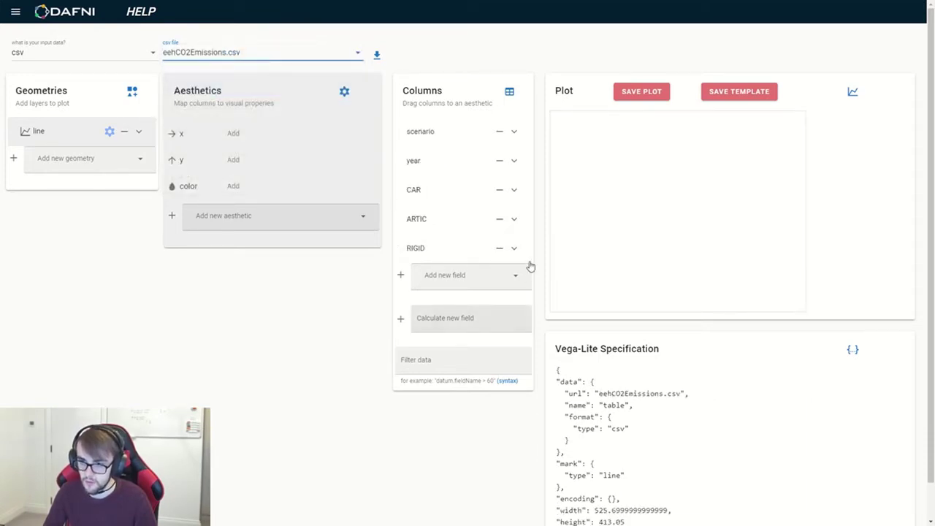
click(233, 62)
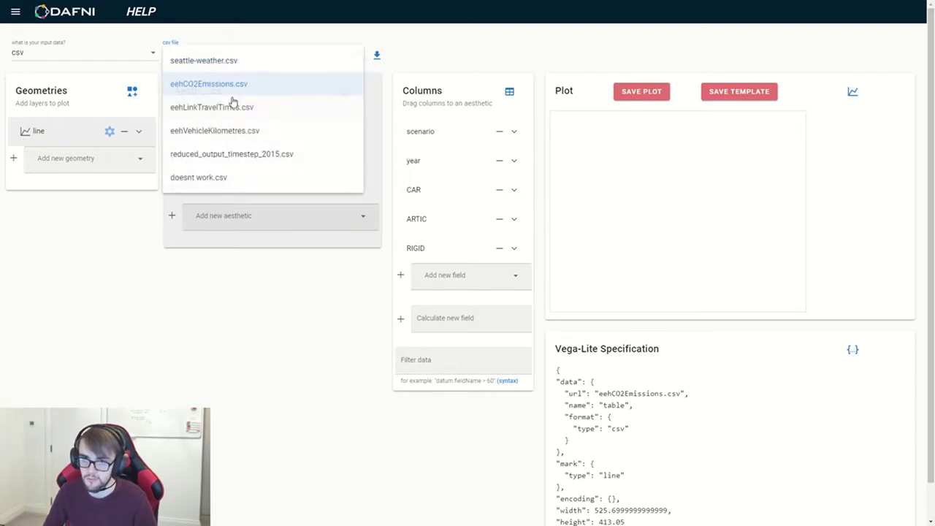
click(226, 67)
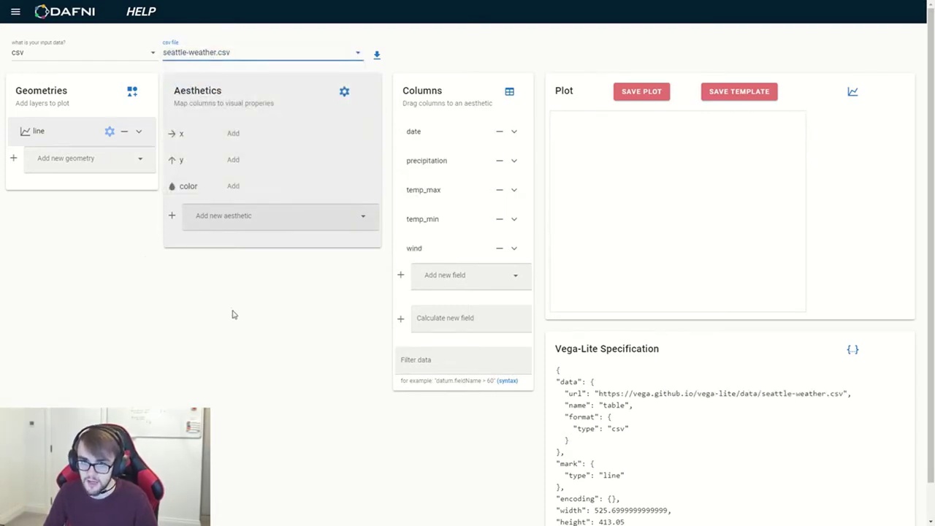
Step: Browse the geometry types available for a new plot layer without adding one
click(53, 169)
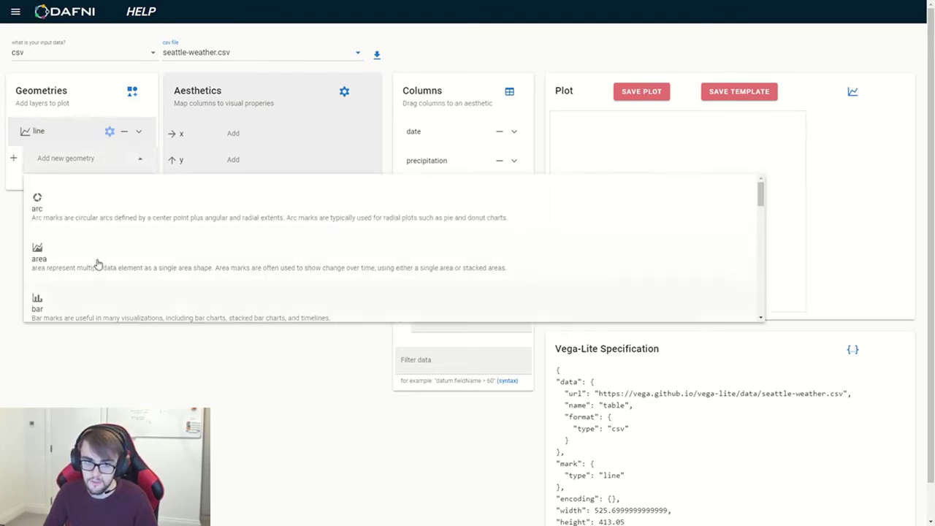
scroll(96, 264, down, 5)
scroll(98, 256, down, 4)
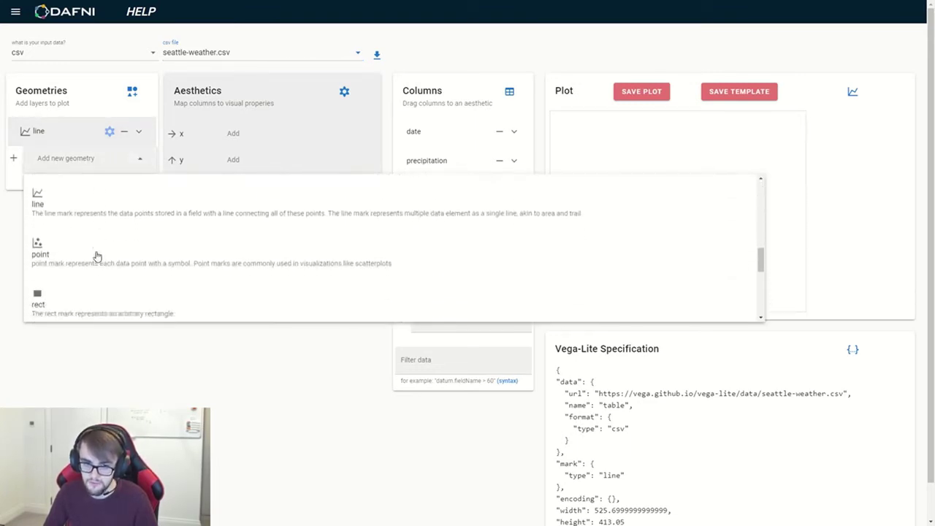
click(115, 393)
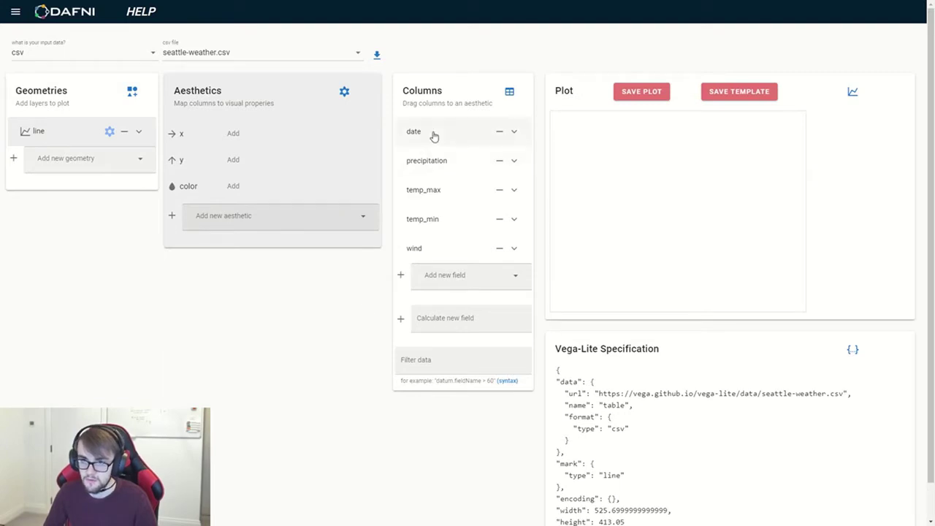
Step: Map the date column to x and the precipitation column to y for the line geometry
drag(432, 134, 280, 142)
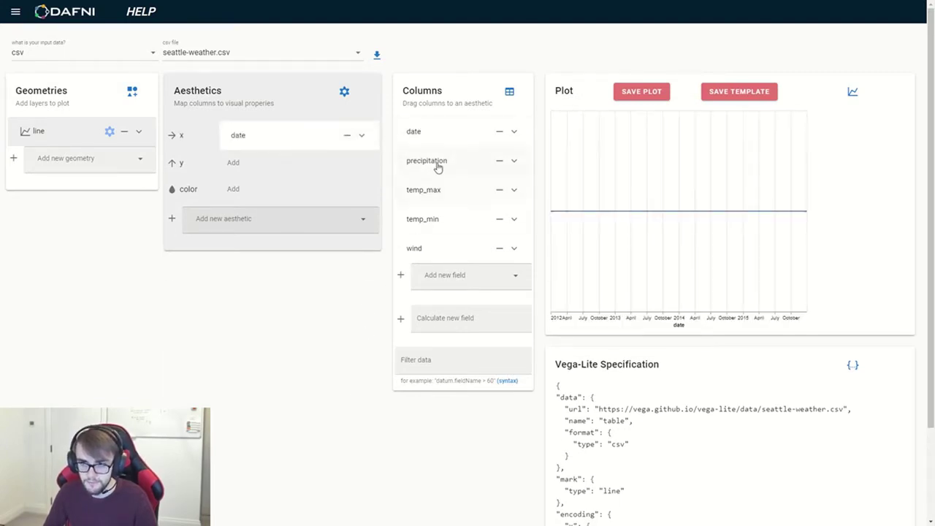
drag(436, 165, 245, 175)
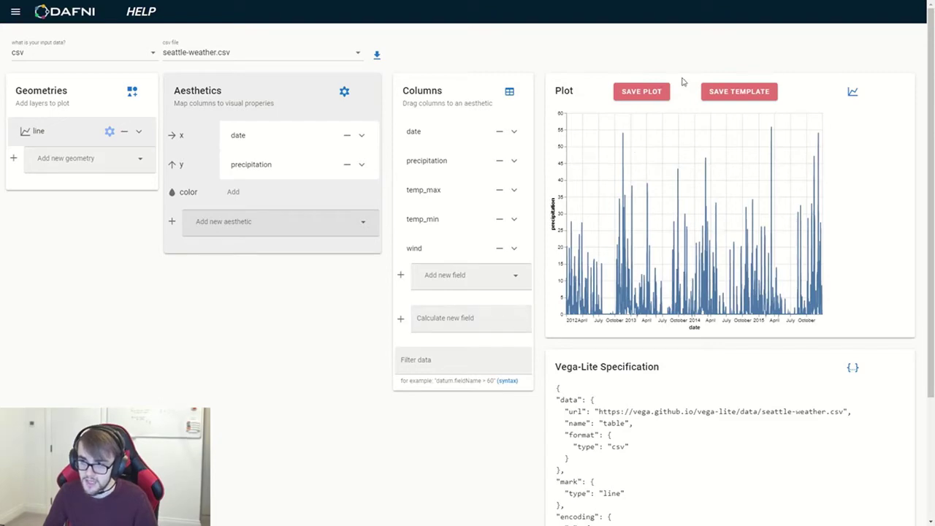
Step: Inspect the options for saving the plot and saving a template, cancelling both without saving
click(628, 96)
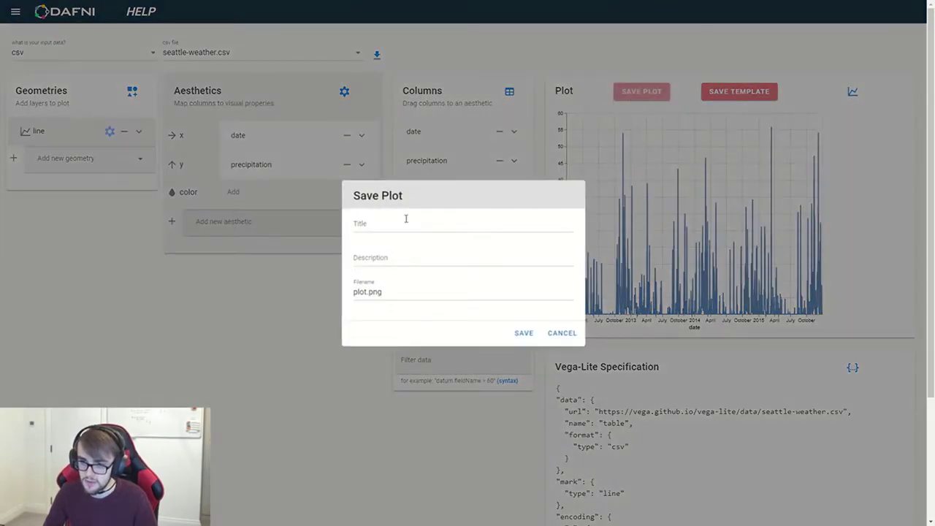
click(561, 332)
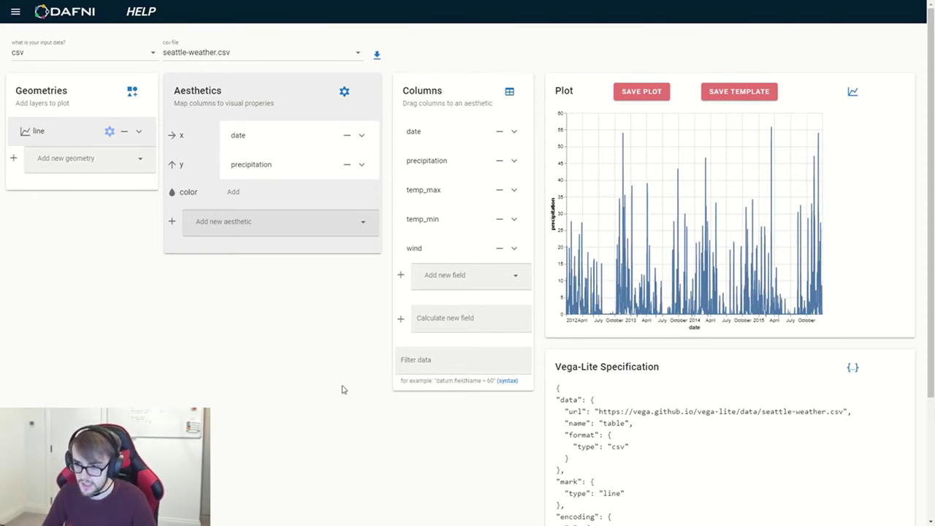
click(739, 93)
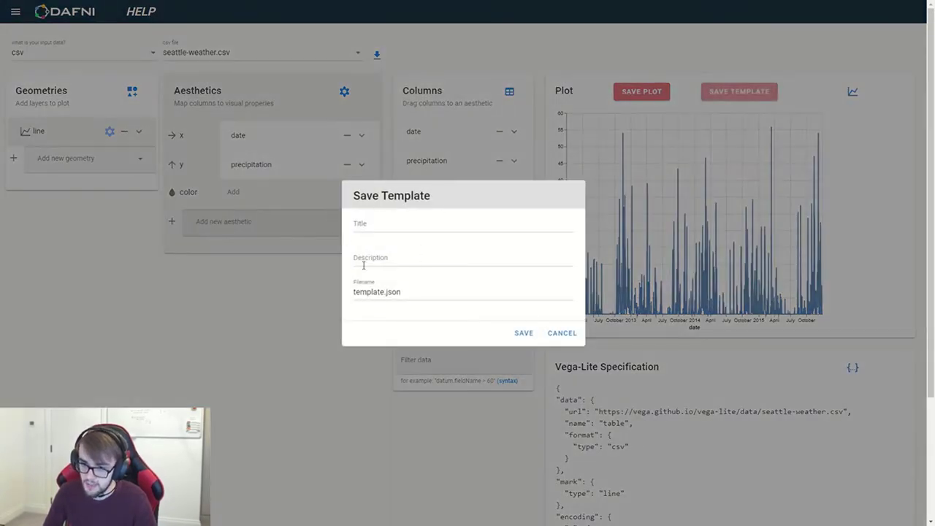
click(559, 333)
Step: Examine the Vega-Lite specification generated for the line plot, including its data, mark and encoding sections
scroll(577, 322, down, 3)
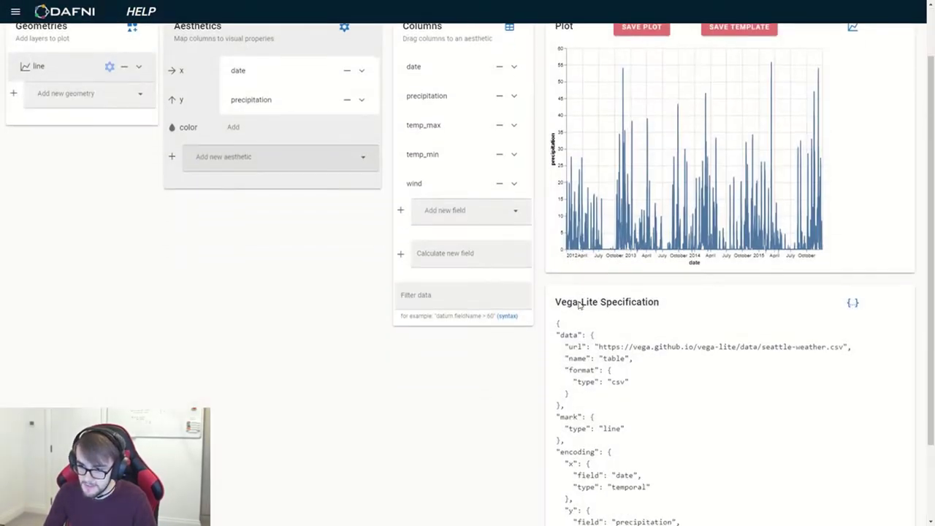
drag(564, 497, 553, 225)
click(646, 356)
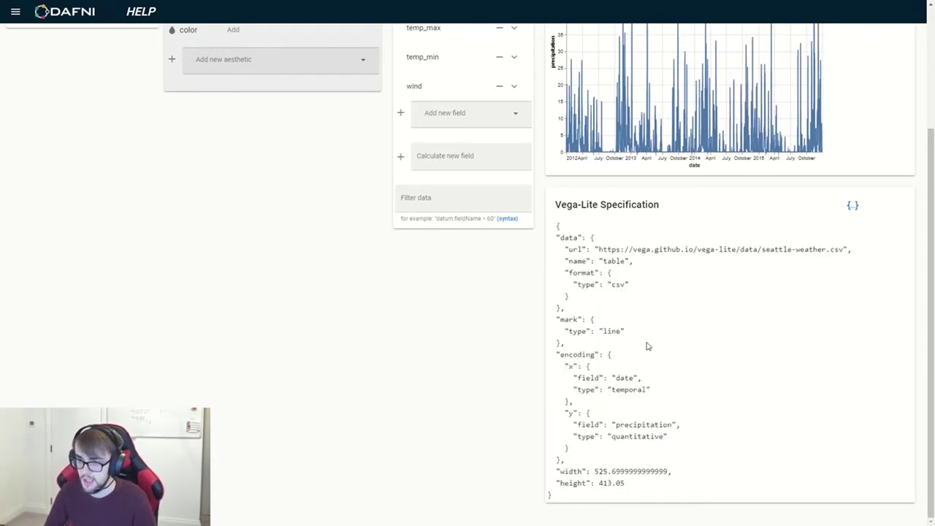
scroll(648, 344, up, 3)
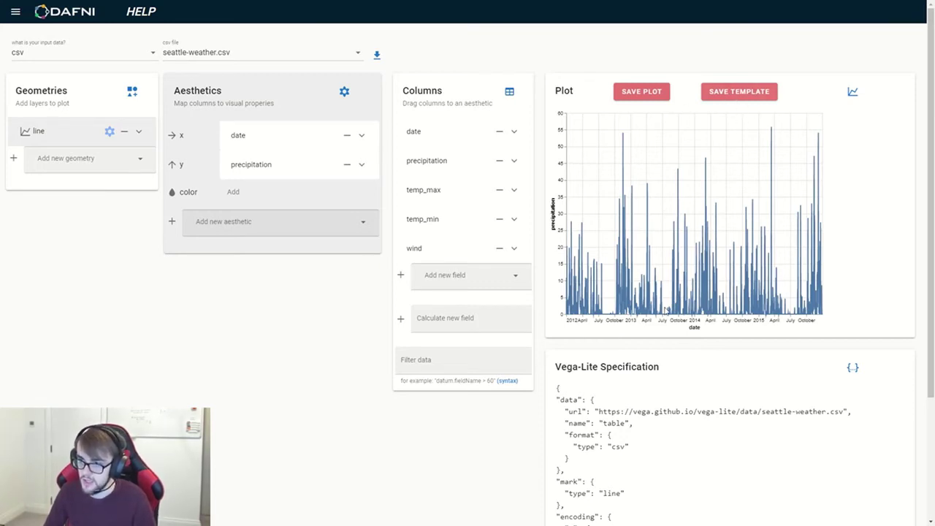
scroll(665, 315, down, 2)
scroll(606, 483, up, 2)
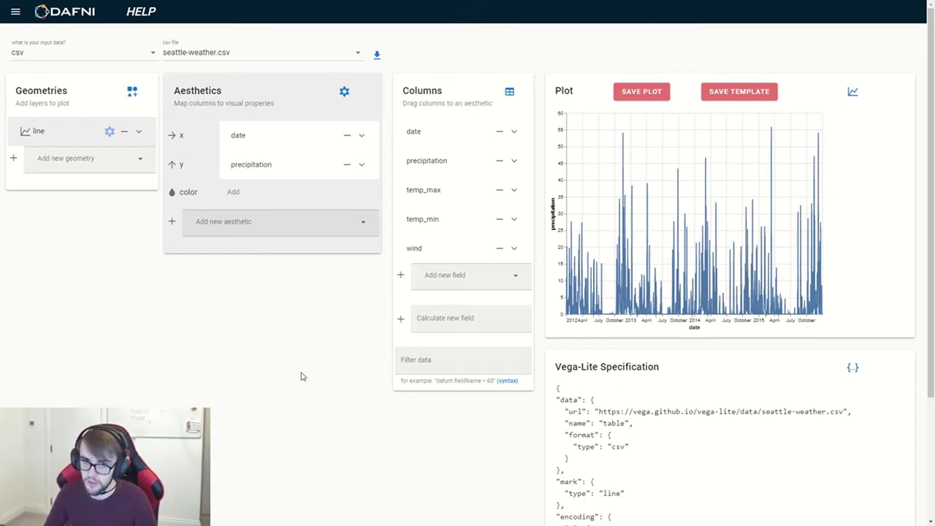
Step: Replace the line geometry with a circle geometry
click(125, 130)
click(92, 126)
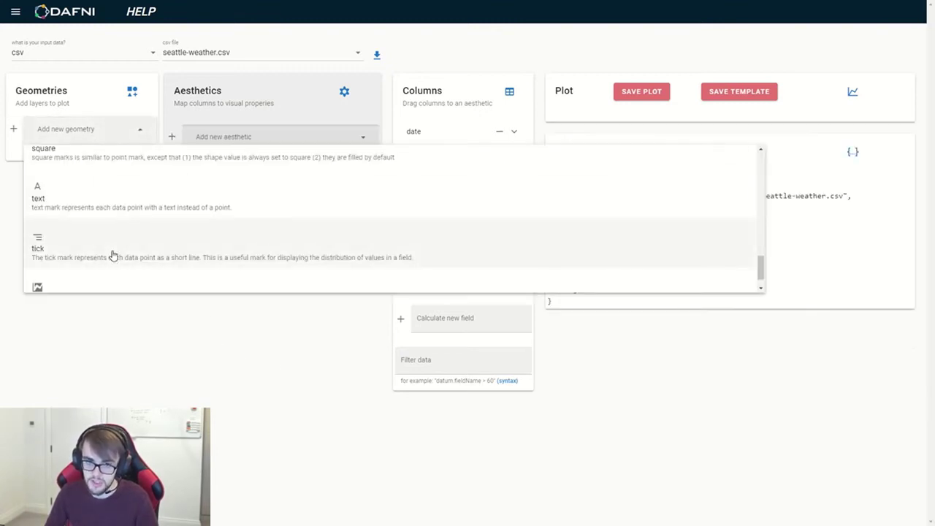
scroll(113, 252, up, 3)
scroll(114, 253, up, 7)
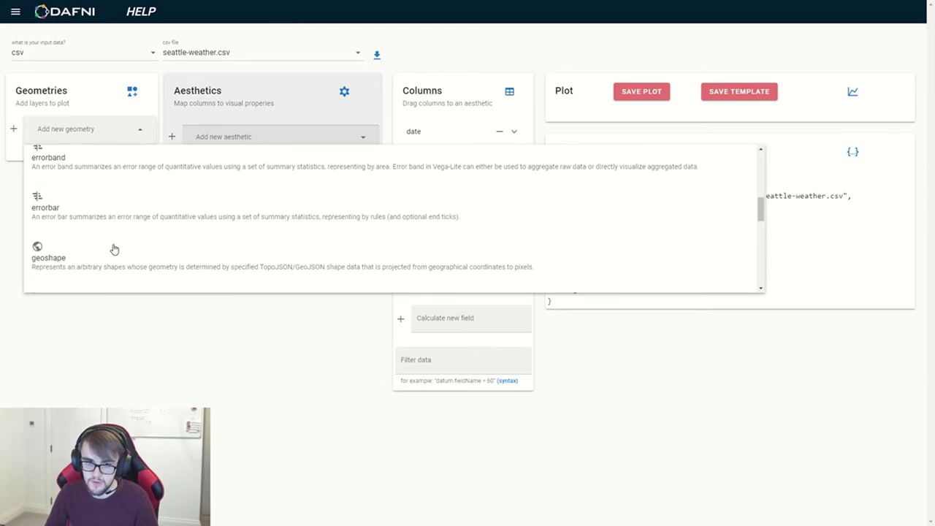
scroll(113, 252, down, 1)
click(90, 254)
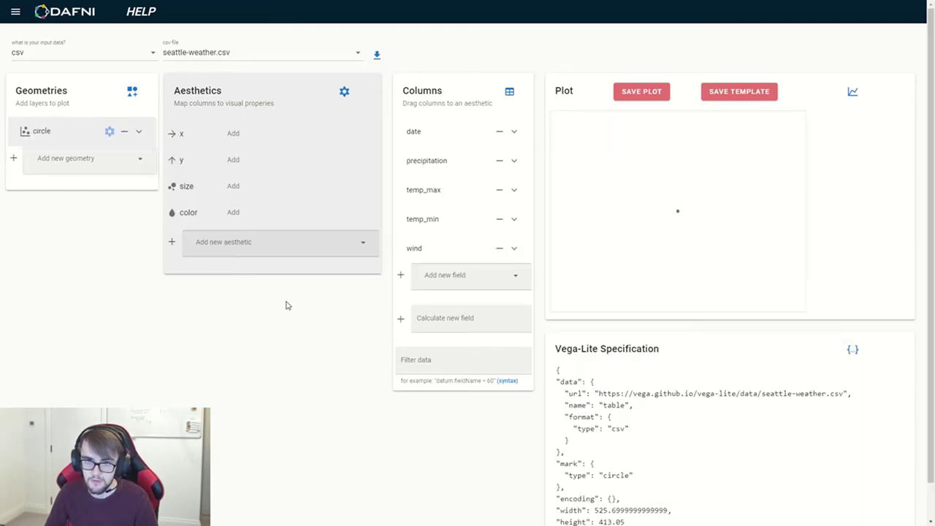
Step: Map date to x, temp_max to y and precipitation to color for the circle geometry
drag(445, 138, 289, 136)
drag(461, 187, 286, 166)
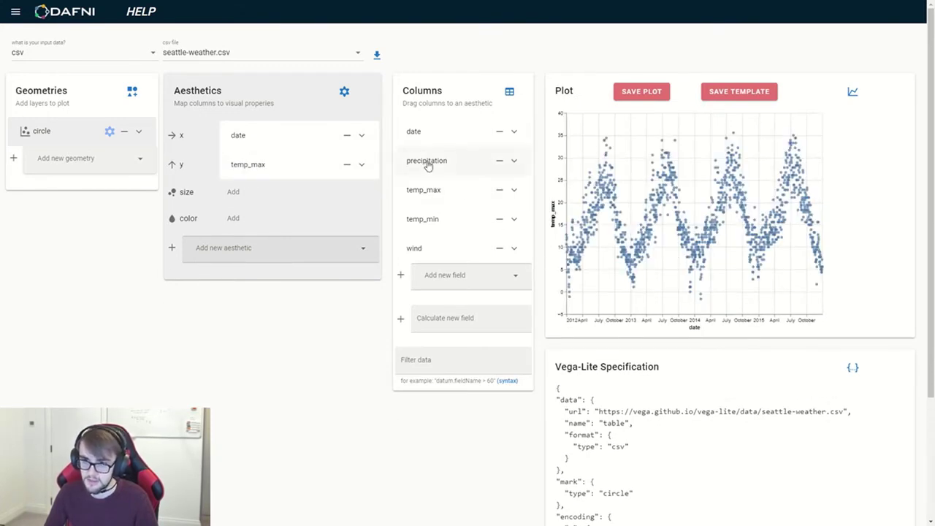
drag(437, 169, 269, 247)
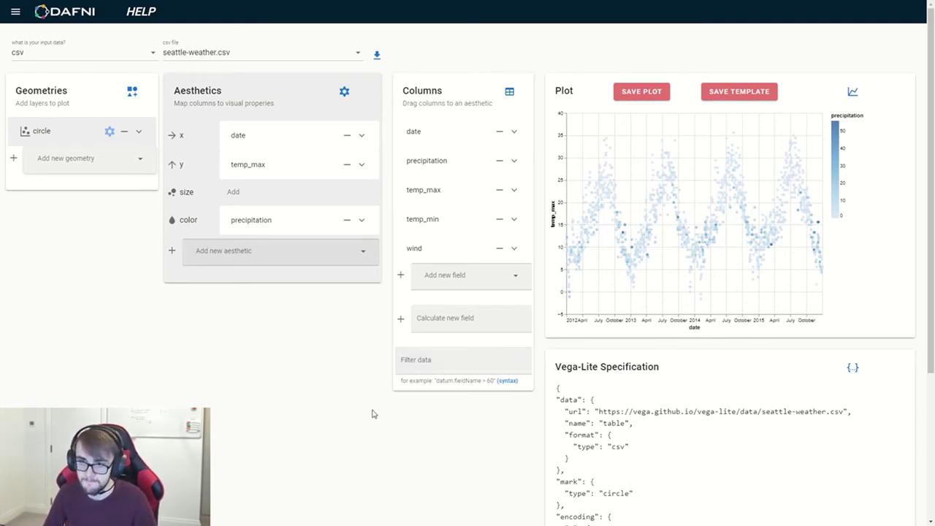
Step: Change the input data to topojson using eehNetwork.topojson and map the FFspeed column to color
click(93, 54)
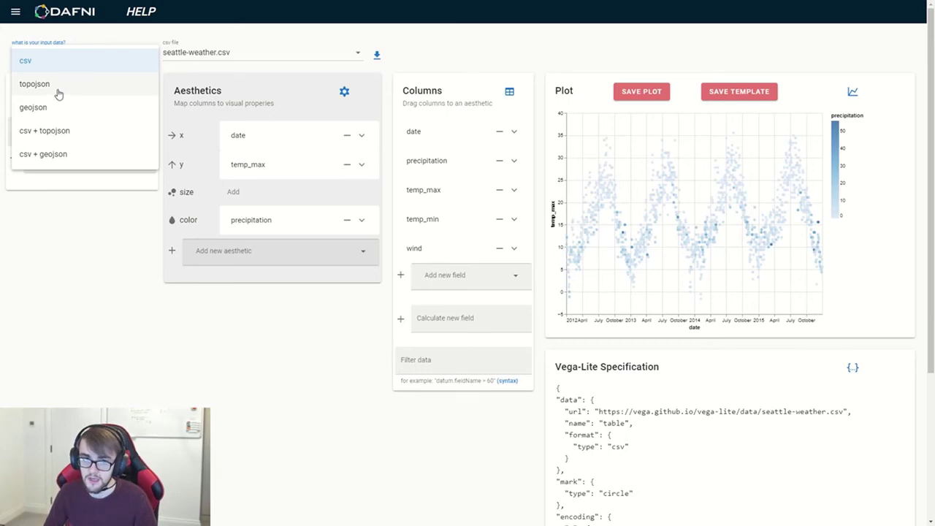
click(59, 85)
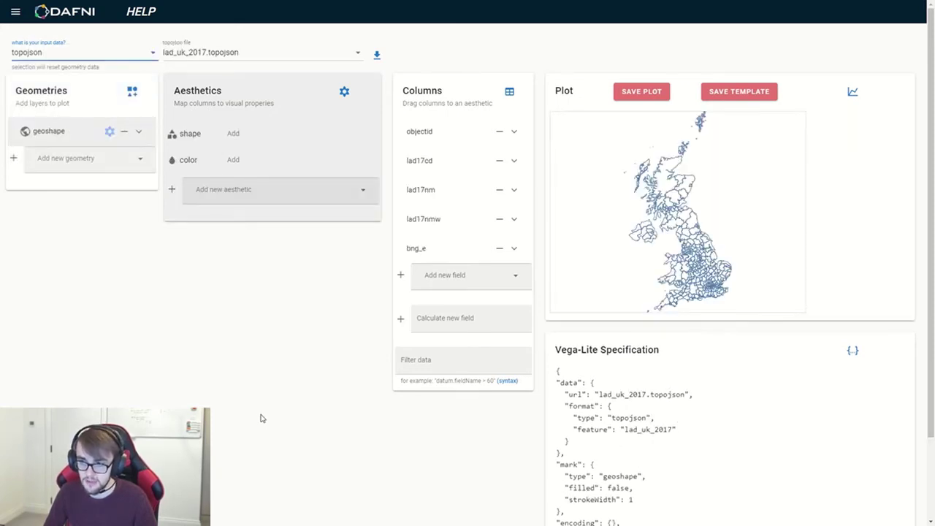
click(282, 52)
click(220, 82)
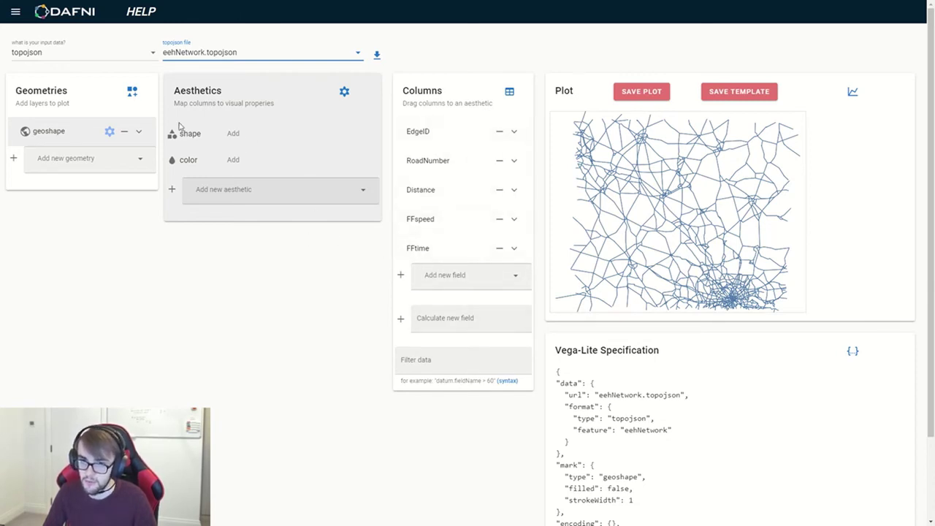
drag(434, 220, 278, 162)
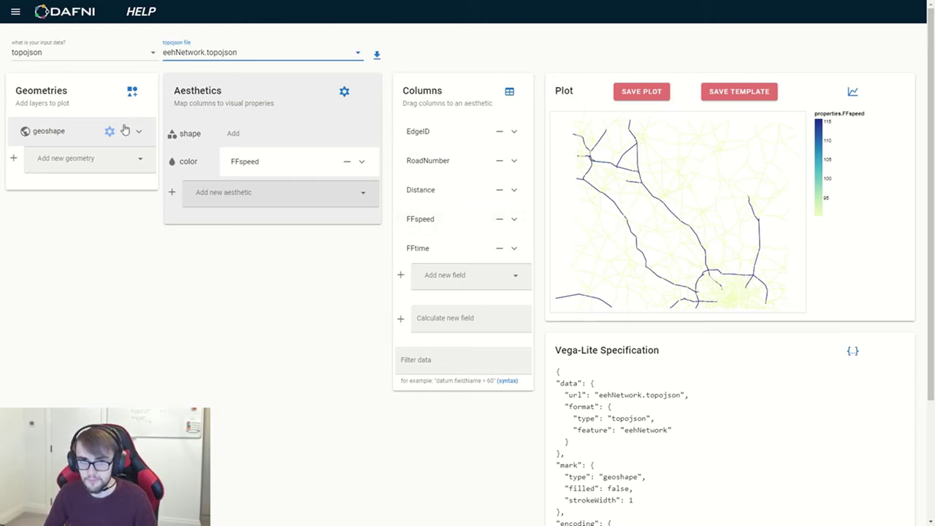
Step: Change the input data to csv + geojson, using eehLinkTravelTimes.csv and eehNetwork.geojson as the files
click(76, 58)
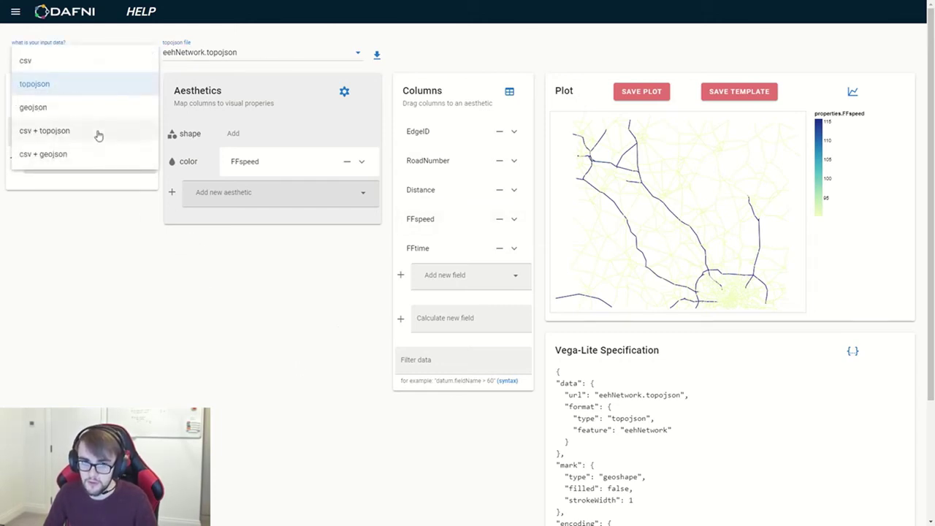
click(91, 154)
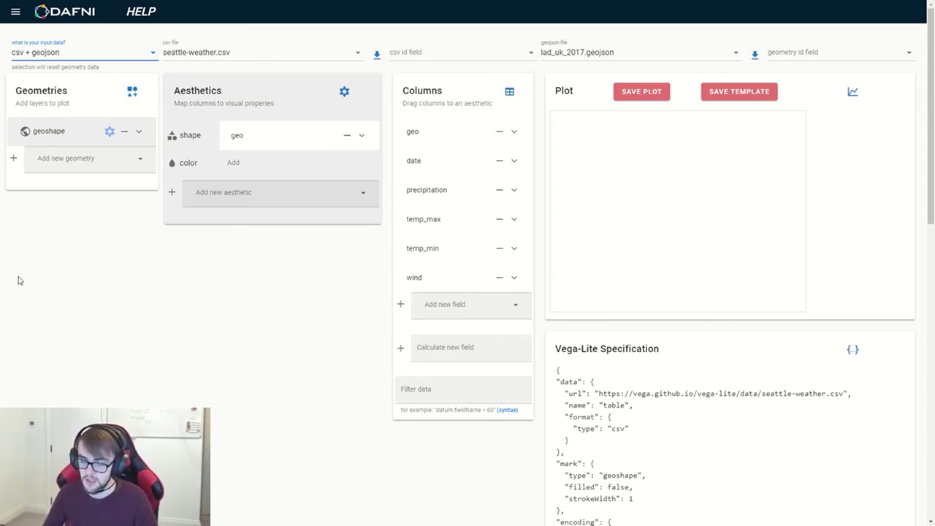
click(244, 57)
click(232, 110)
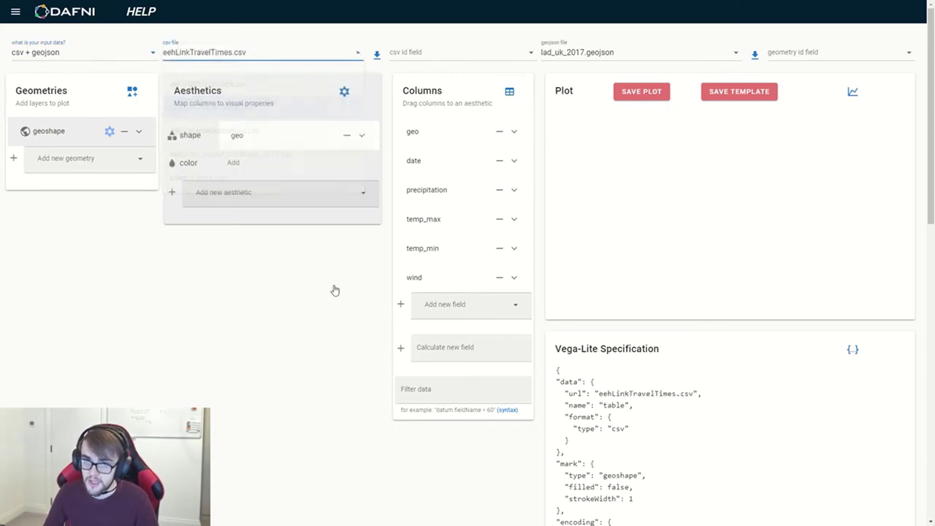
click(609, 51)
click(589, 90)
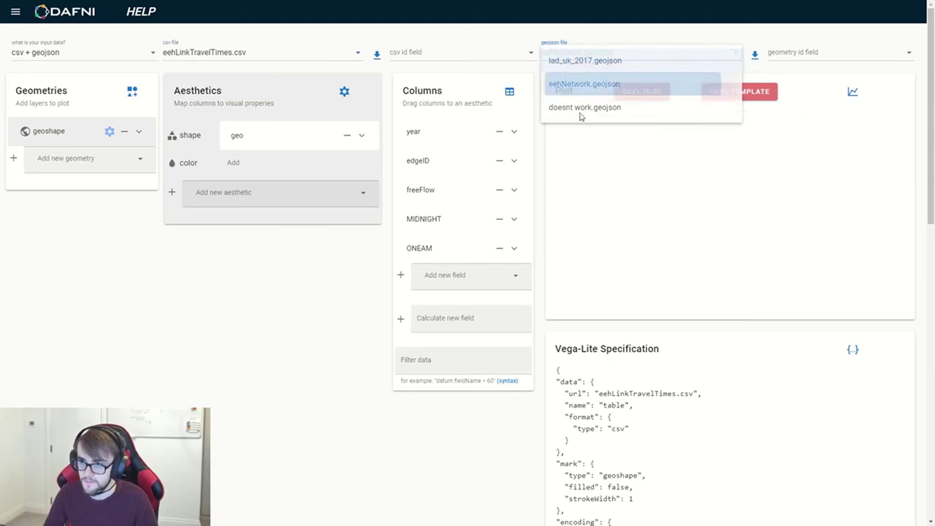
Step: Join the two files by setting the csv id field to edgeID and the geometry id field to EdgeID
click(430, 55)
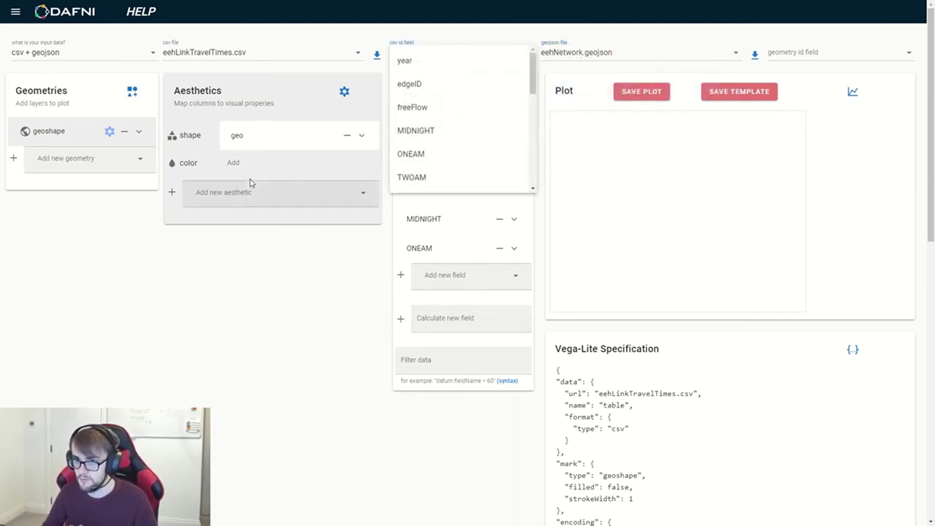
click(418, 85)
click(808, 58)
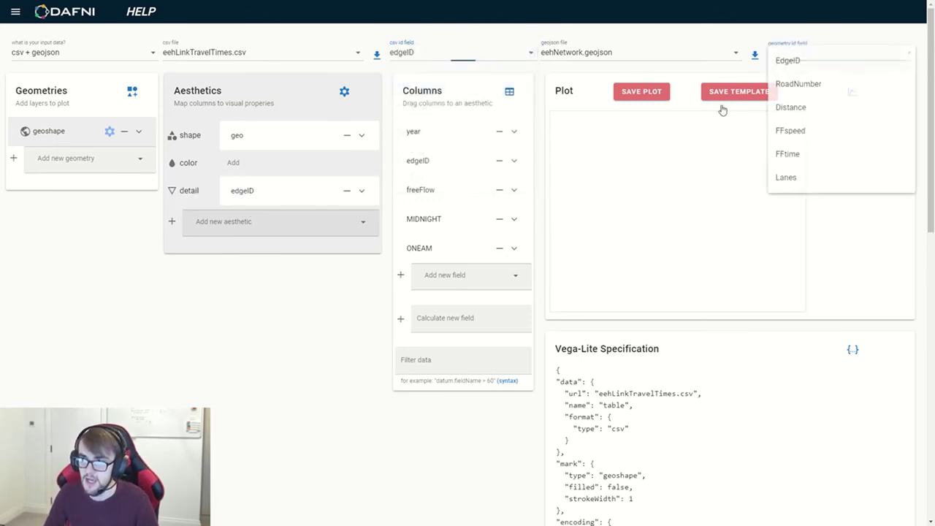
click(809, 70)
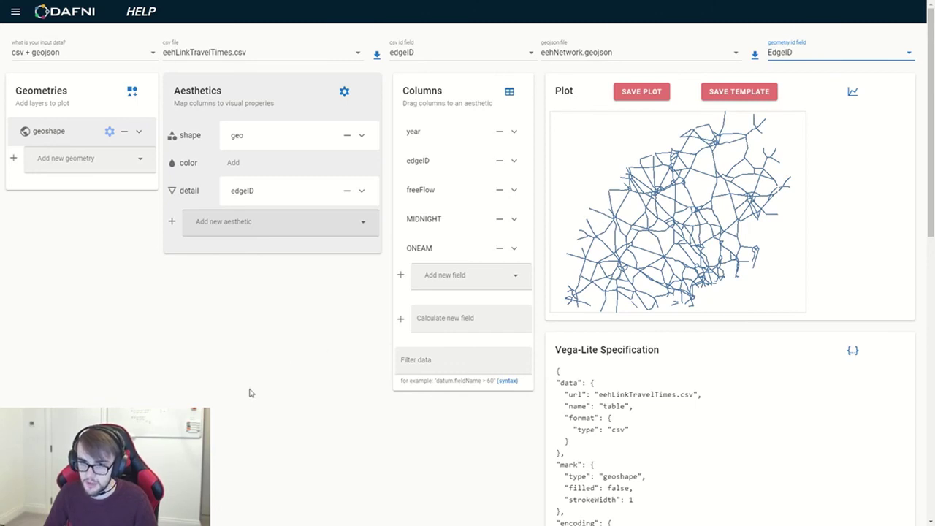
Step: Examine which fields of eehLinkTravelTimes.csv can be added as columns, including the hourly ones, without adding any
click(459, 275)
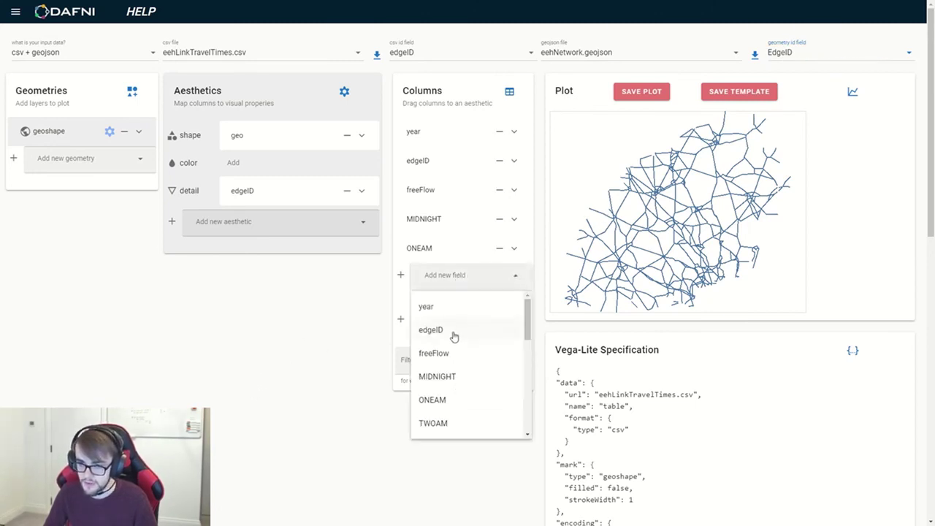
scroll(453, 336, down, 4)
scroll(428, 394, up, 5)
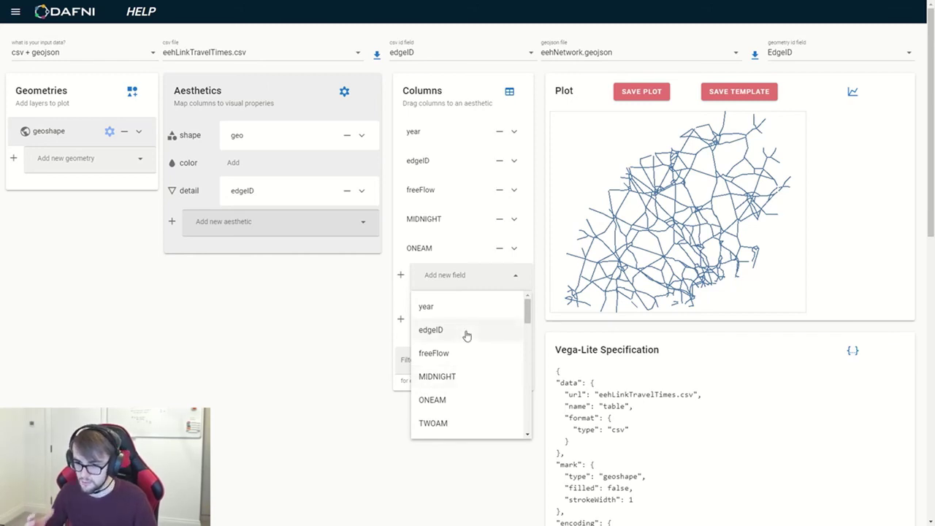
click(281, 289)
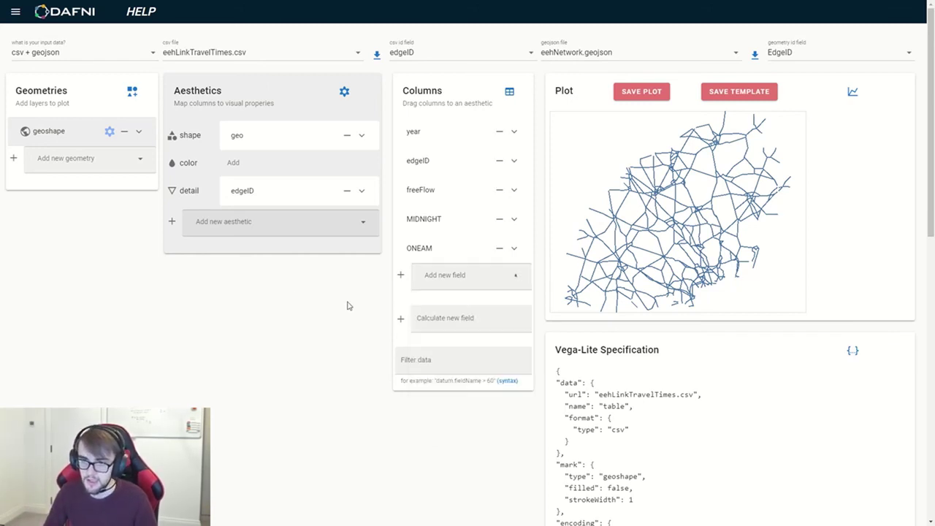
click(257, 57)
click(286, 389)
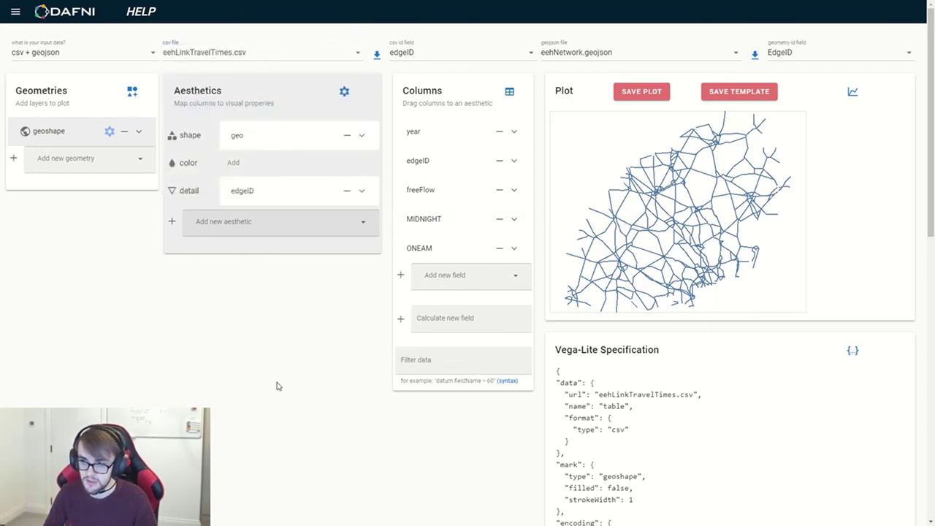
click(441, 282)
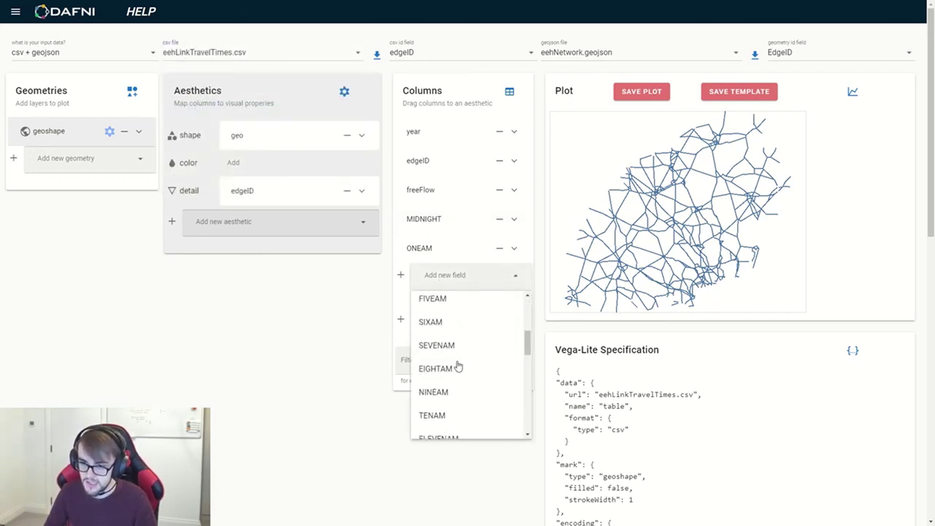
scroll(446, 355, down, 1)
scroll(447, 358, down, 1)
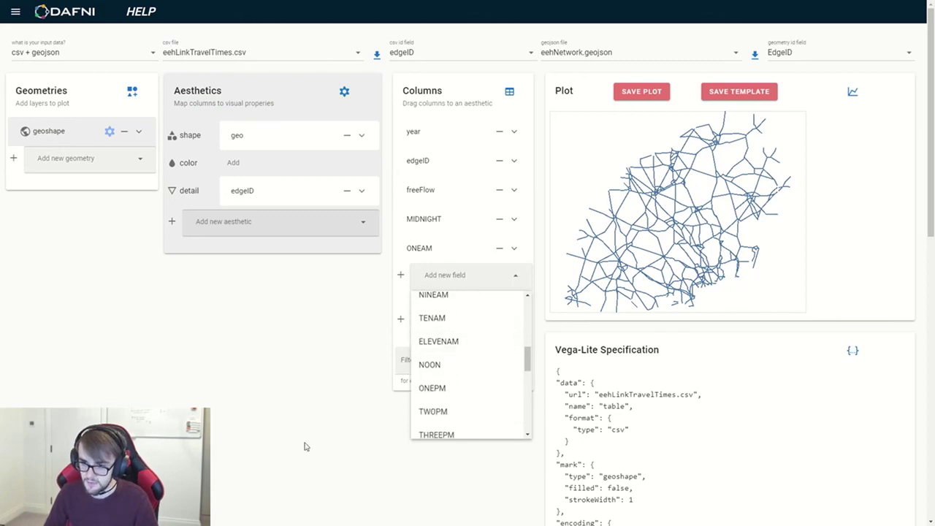
click(305, 445)
Step: Map the MIDNIGHT column to the geoshape's color and review the Vega-Lite specification through to its end
drag(451, 224, 272, 174)
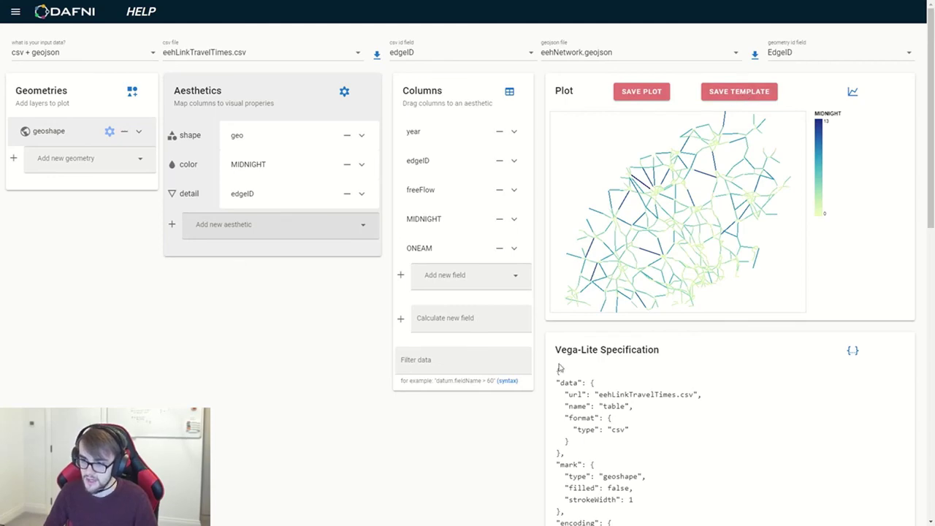
scroll(560, 370, down, 4)
scroll(636, 409, down, 5)
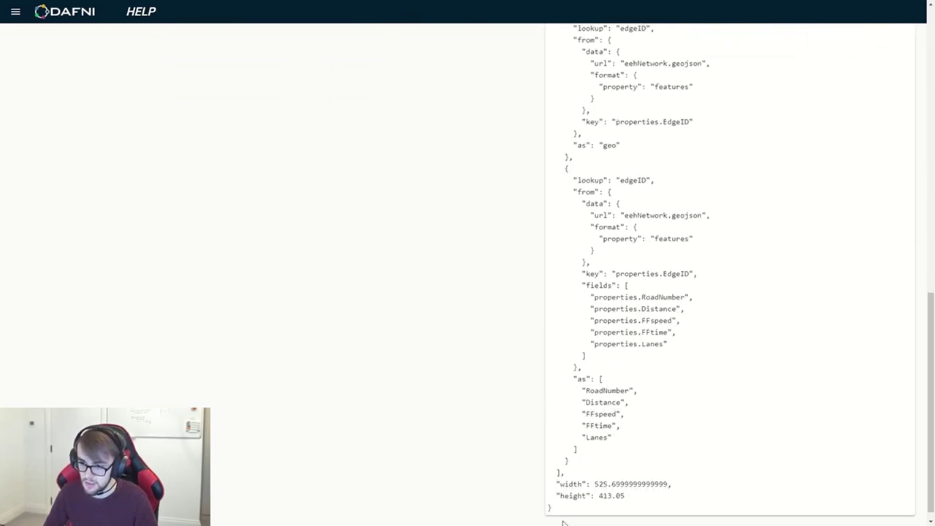
scroll(622, 431, up, 7)
scroll(559, 426, up, 2)
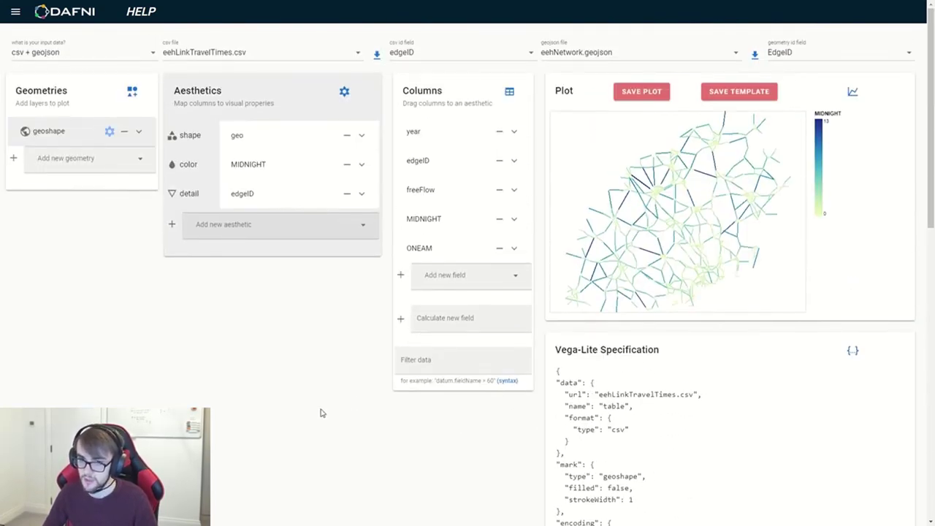